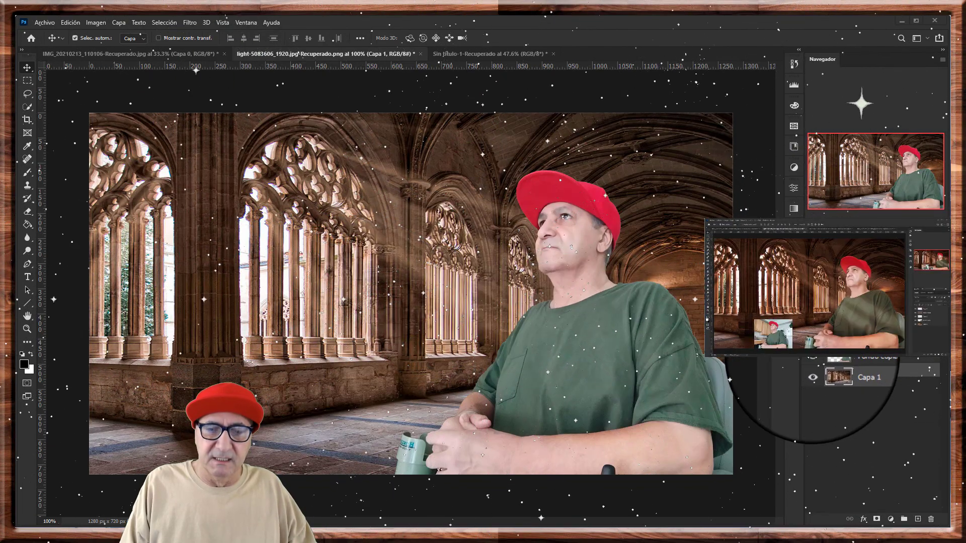
Toggle the man and cloister layers' visibility to view each one alone
left_click(812, 356)
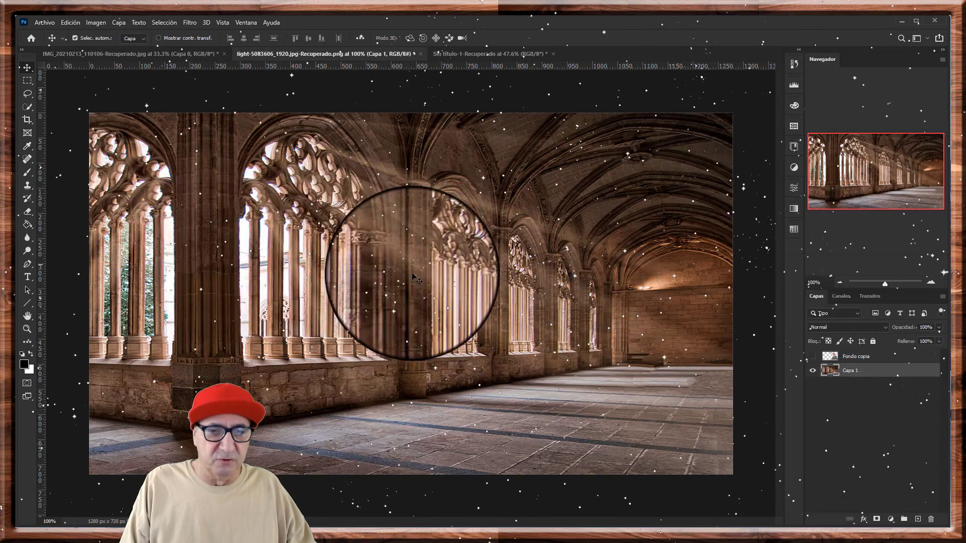
left_click(812, 356)
left_click(813, 370)
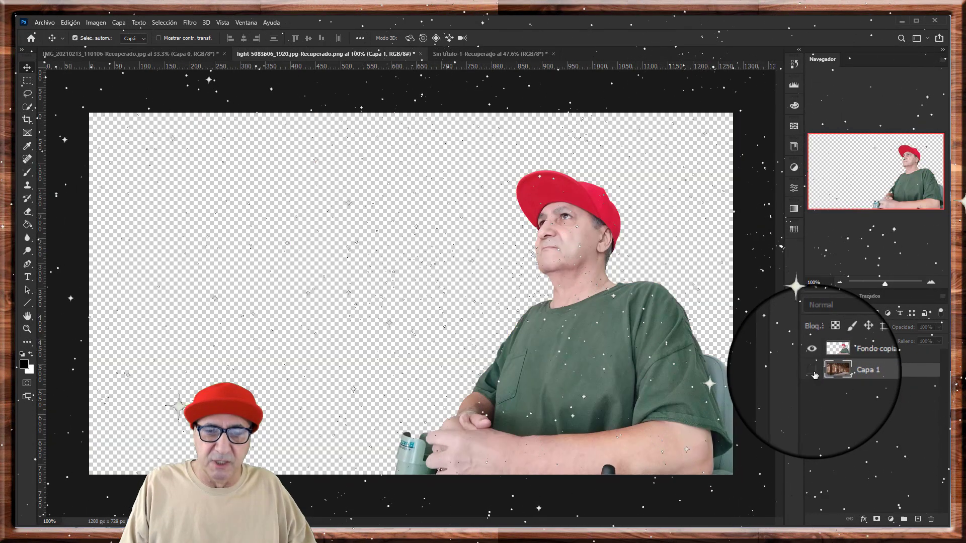
left_click(812, 370)
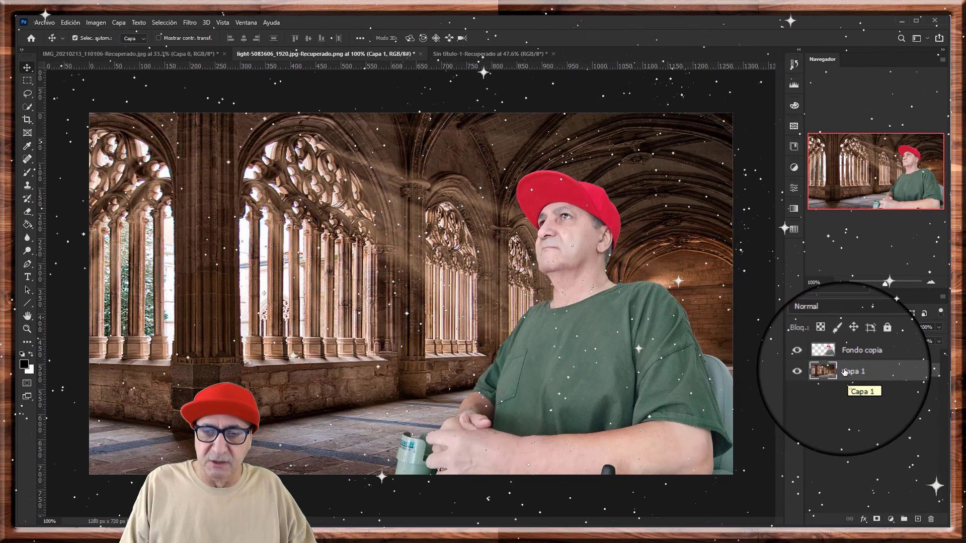
Duplicate the cloister layer and move Capa 1 copia above the man's layer
left_click_drag(846, 370, 914, 511)
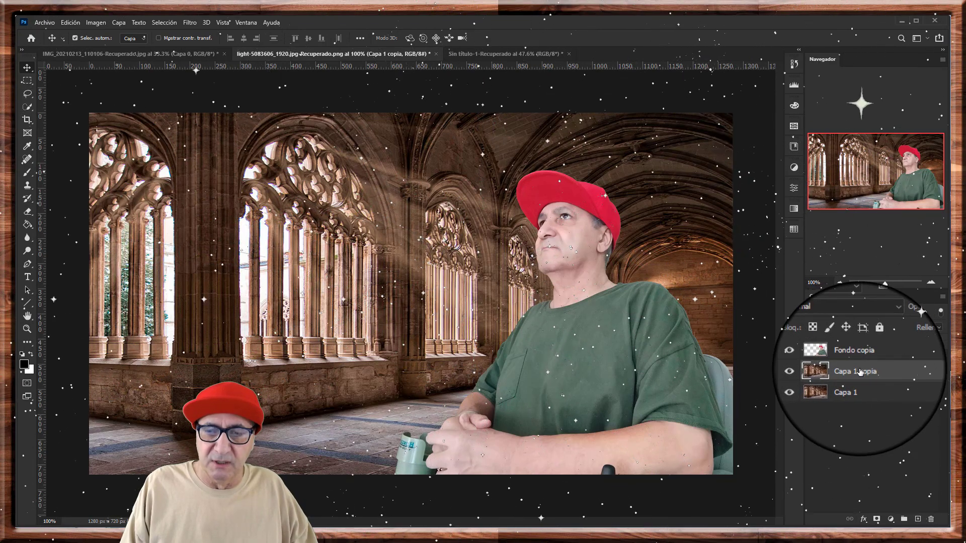
left_click_drag(868, 373, 854, 352)
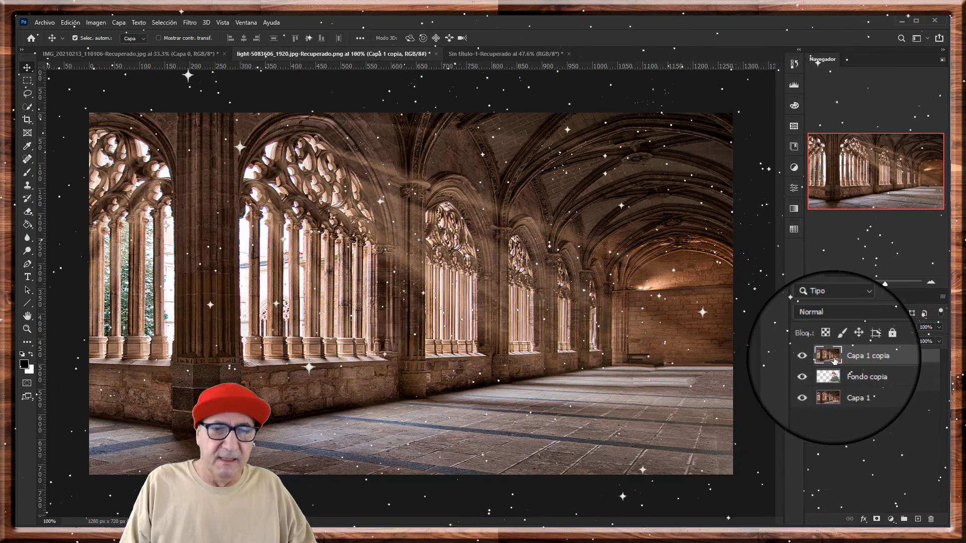
left_click(190, 22)
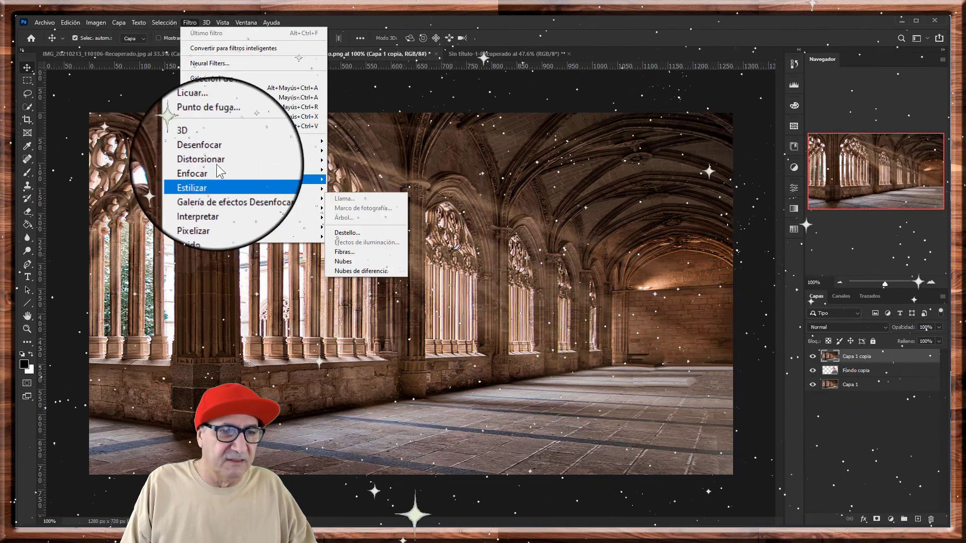
mouse_move(205, 151)
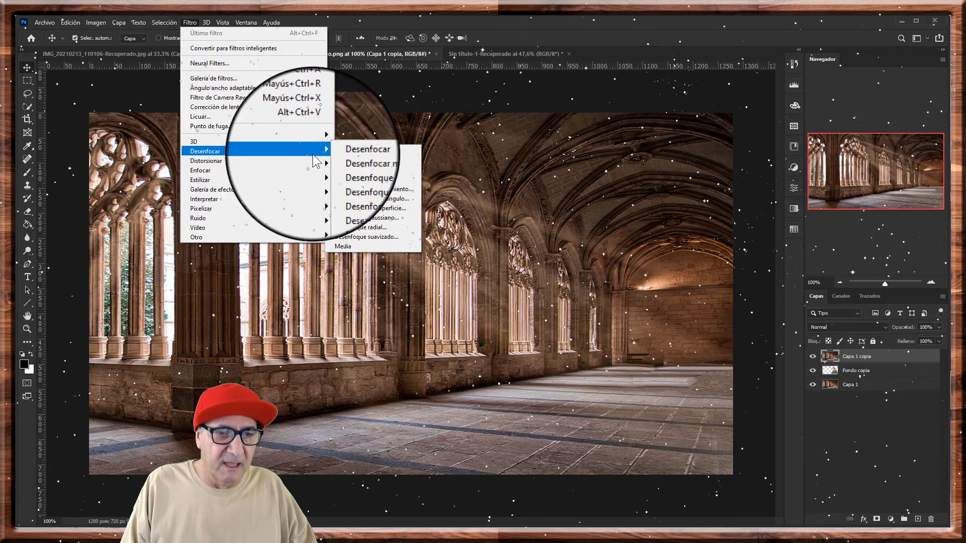
Apply the Media blur to Capa 1 copia, flattening it to one averaged brown
left_click(354, 246)
left_click_drag(355, 247, 515, 270)
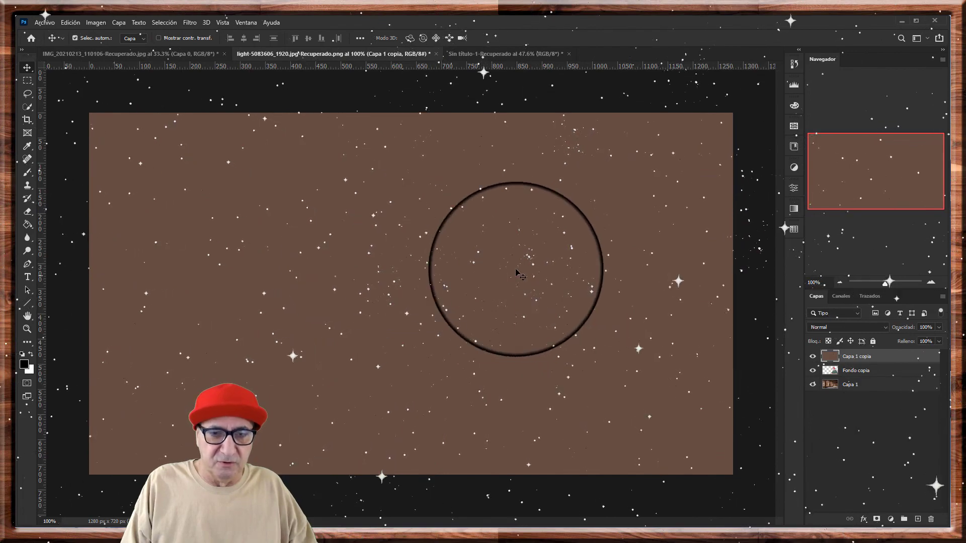
left_click_drag(414, 251, 583, 337)
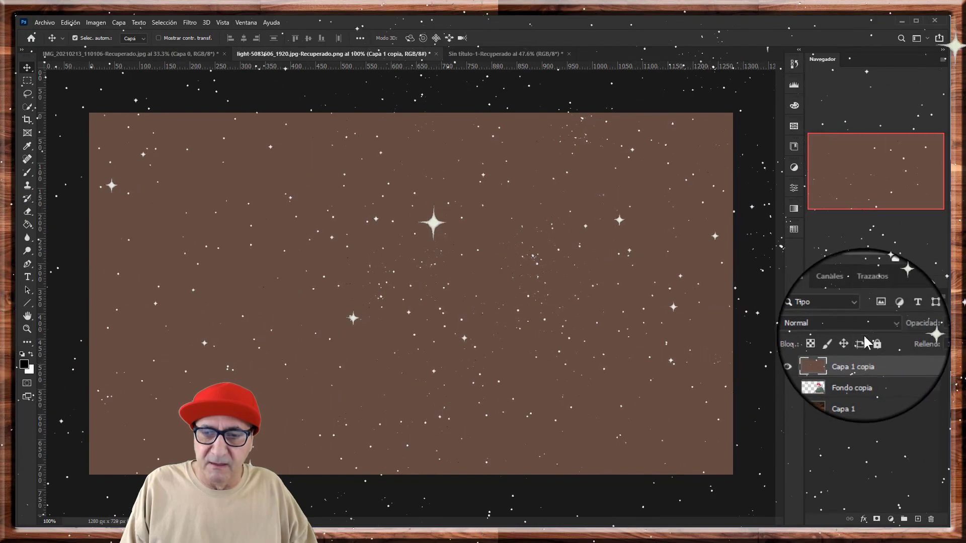
Set Capa 1 copia's blend mode to Superponer and toggle it to compare the tint
left_click(883, 327)
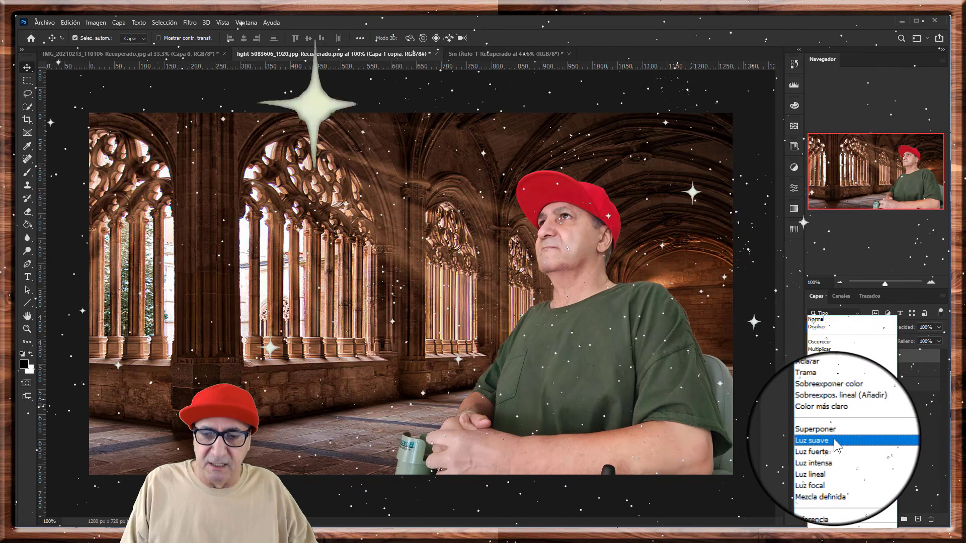
left_click(836, 432)
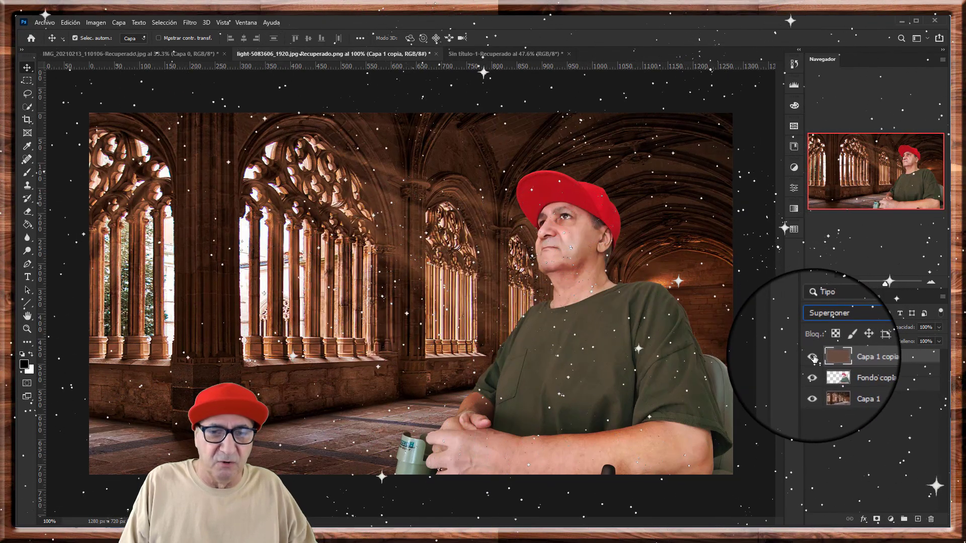
left_click(813, 357)
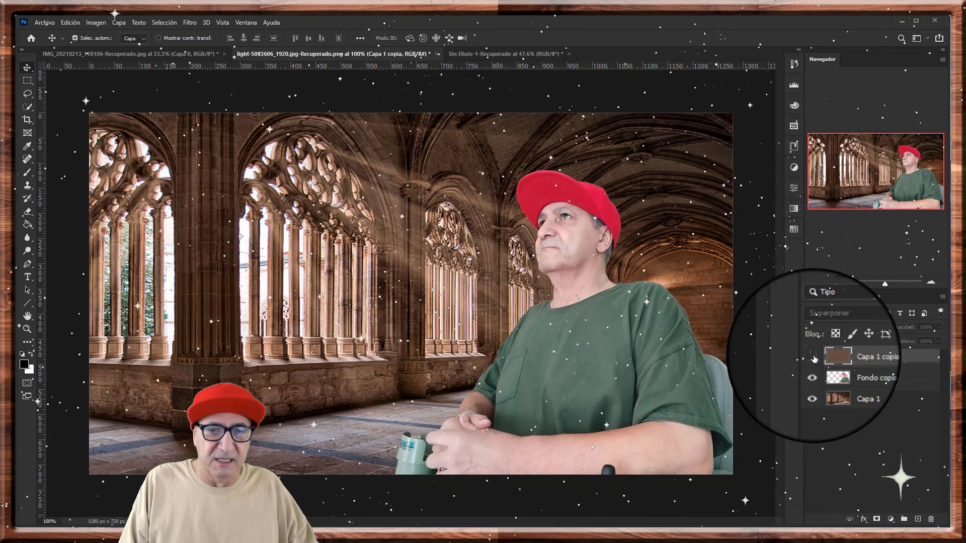
left_click(814, 357)
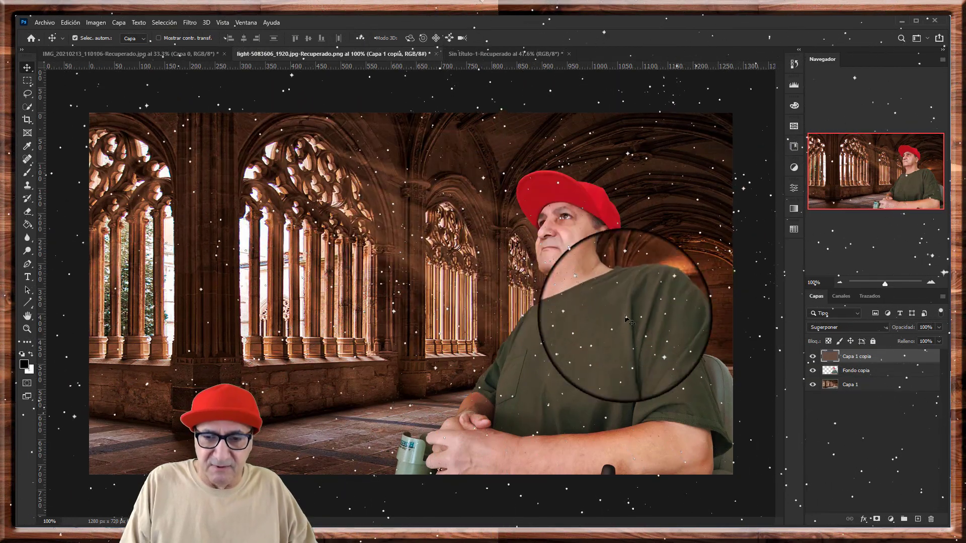
Target Fondo copia, pick the standard Brush tool and lower its opacity to about 30%
left_click(855, 372)
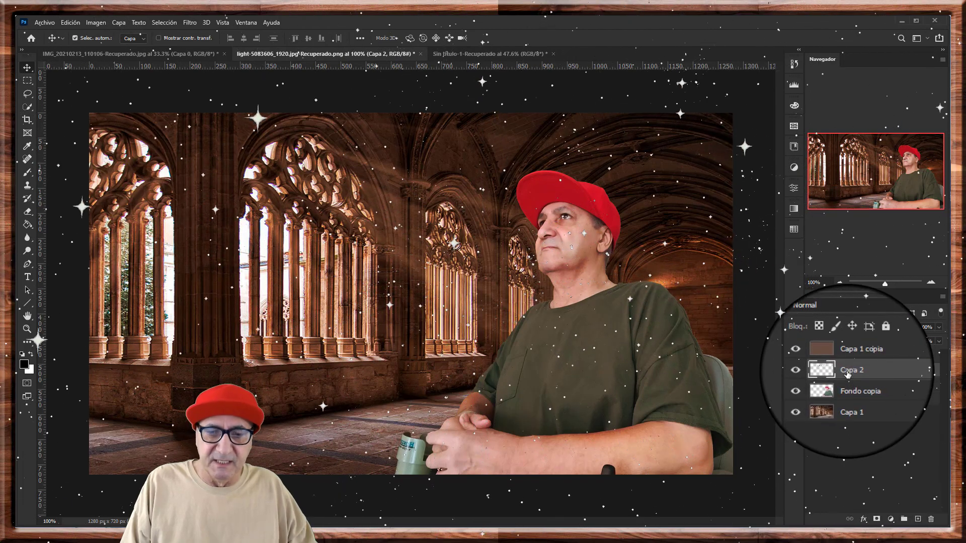
left_click(29, 170)
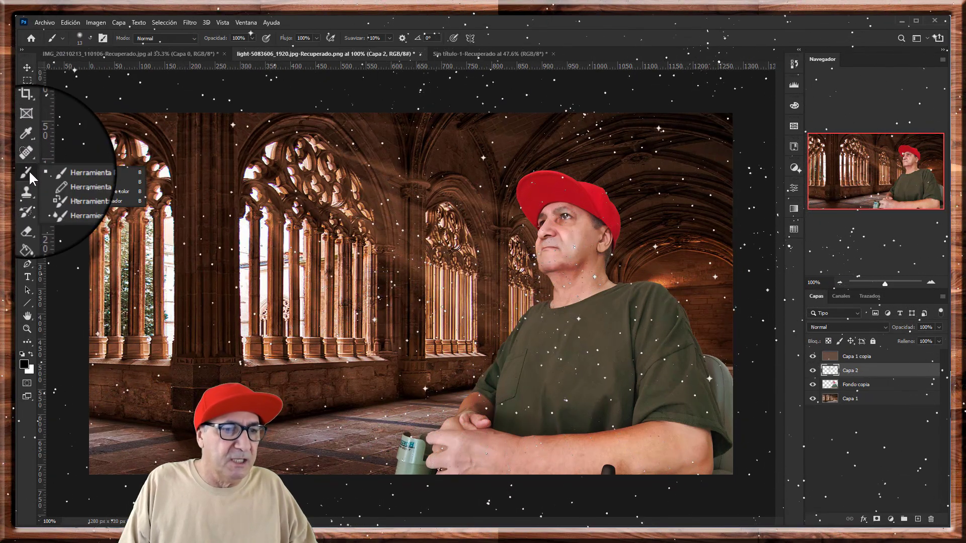
left_click(73, 172)
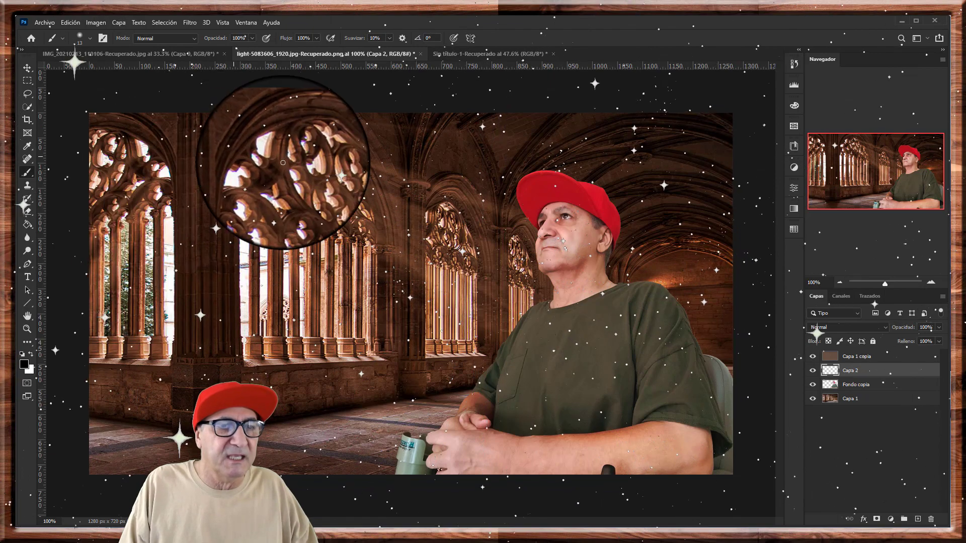
left_click(252, 38)
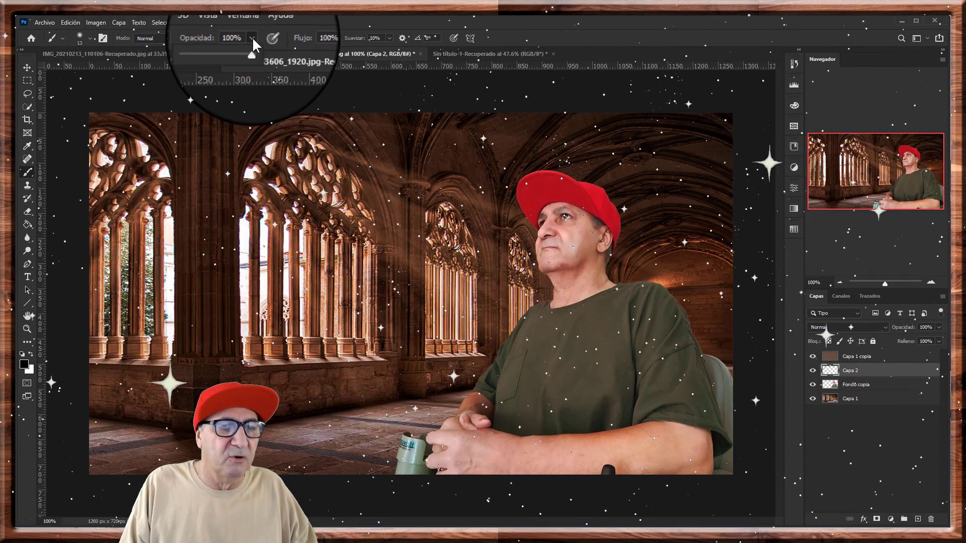
left_click(222, 49)
left_click_drag(222, 49, 222, 49)
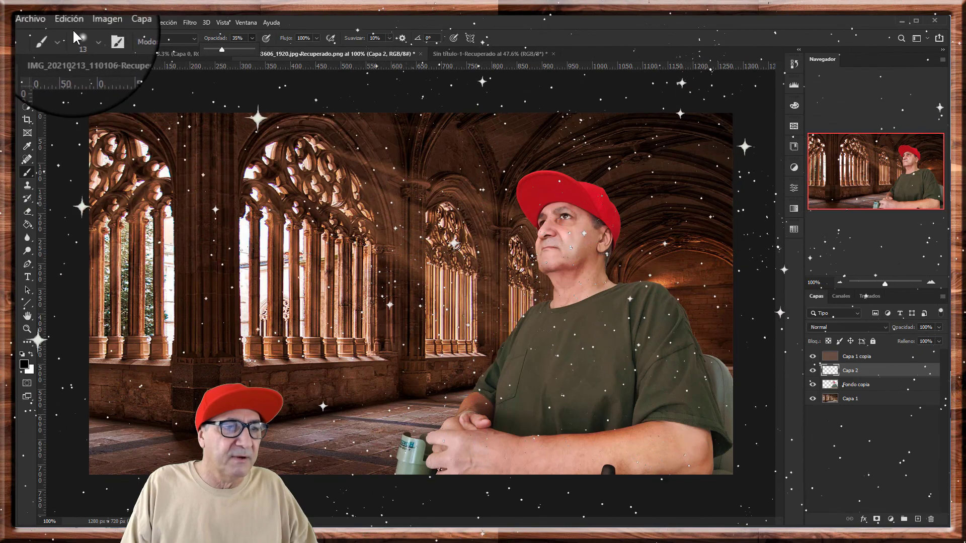
Set the soft brush to 99 px size with 0% hardness
left_click(90, 39)
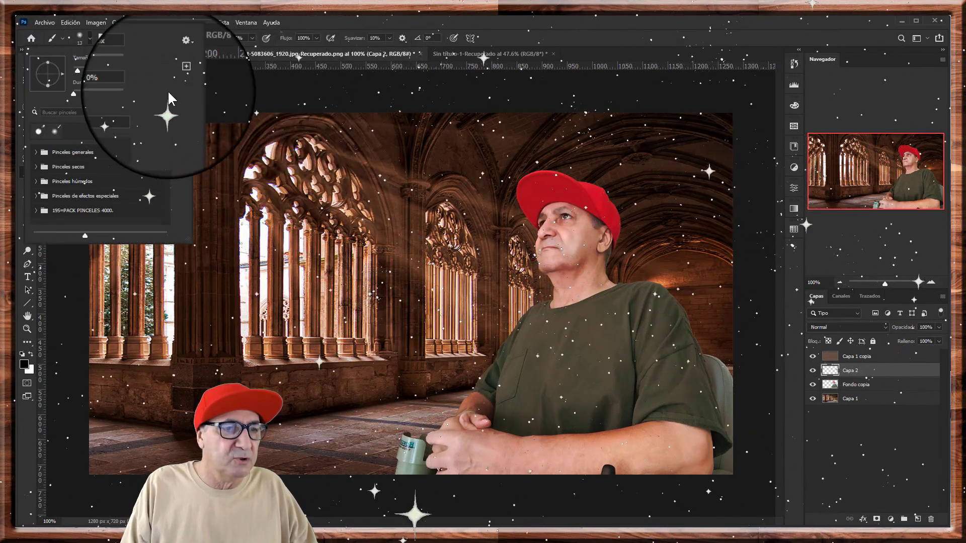
left_click_drag(87, 65, 104, 66)
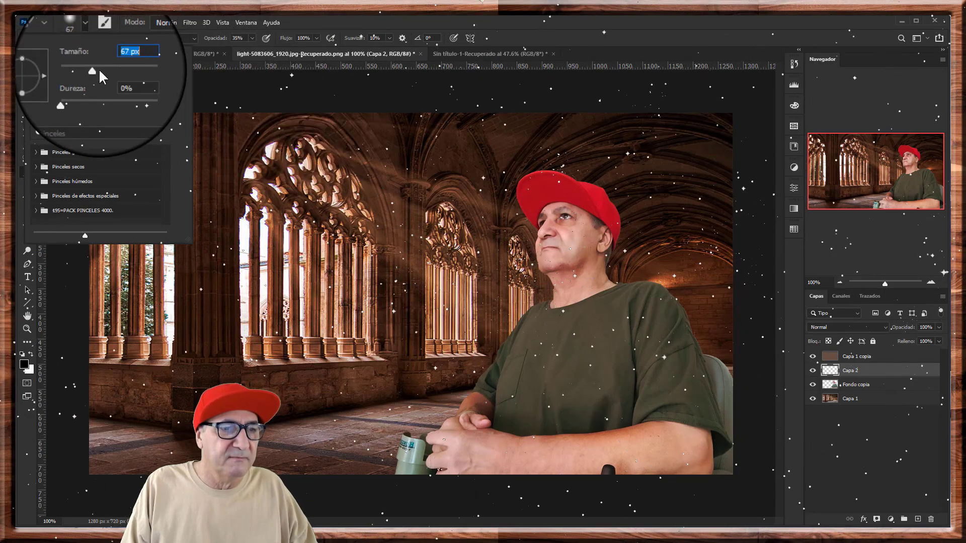
left_click(71, 93)
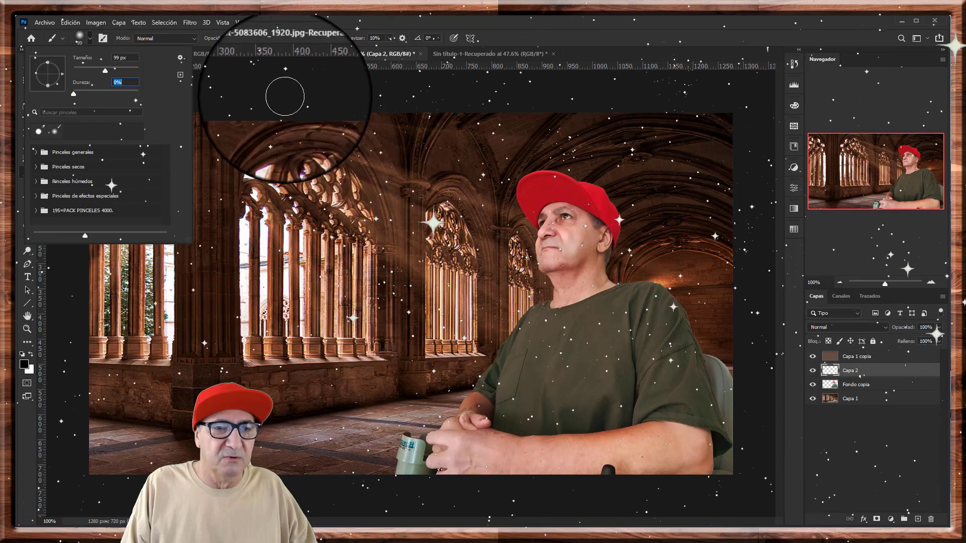
left_click(287, 94)
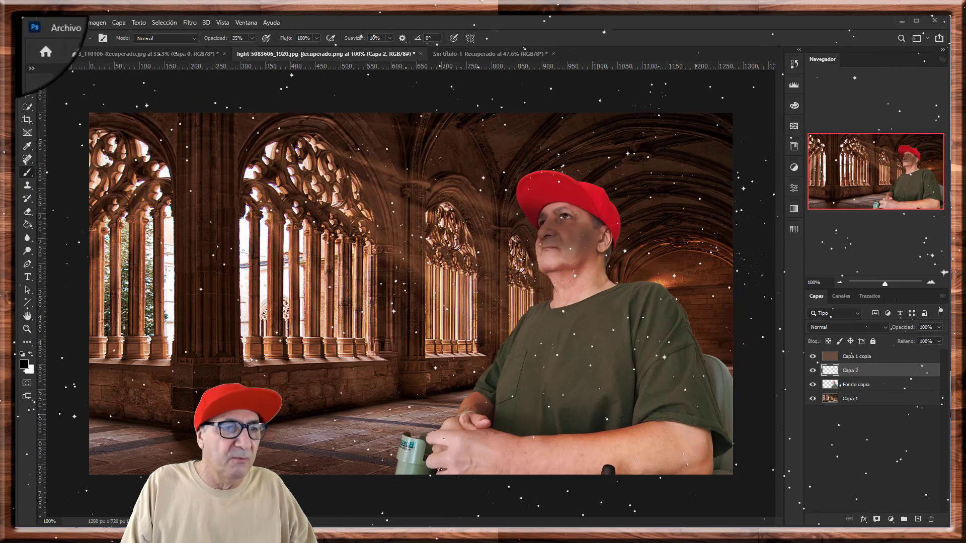
Undo the dark brush stroke, make white the foreground colour, then undo the white stroke
left_click(67, 22)
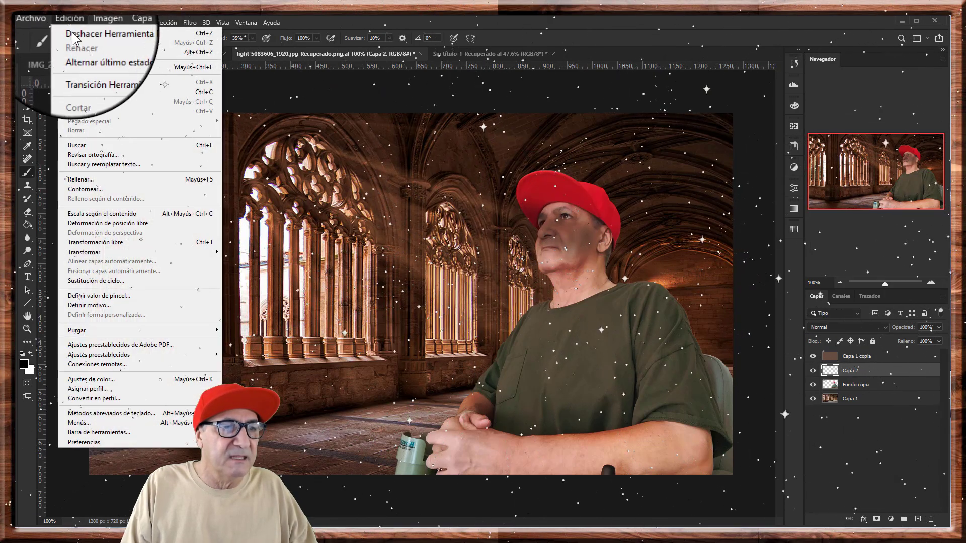
left_click(76, 34)
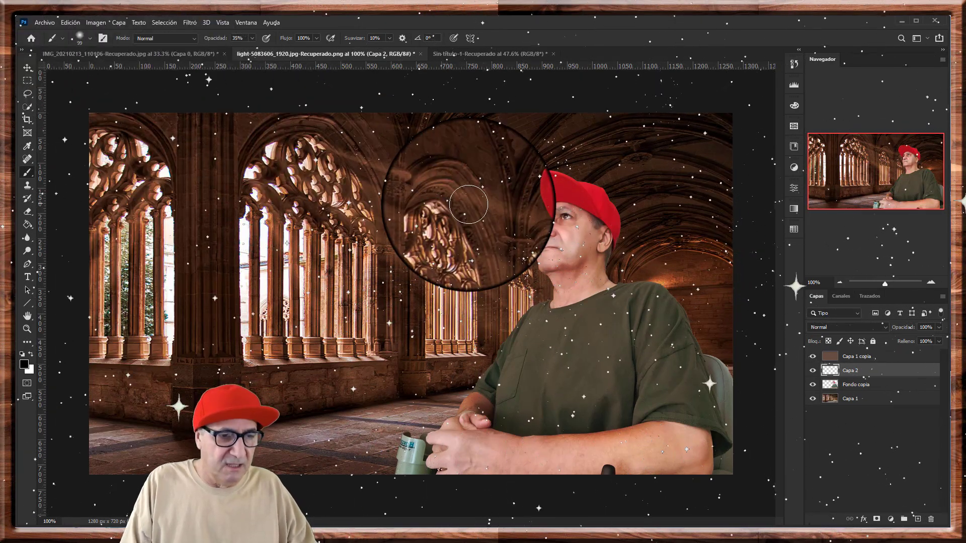
left_click(30, 355)
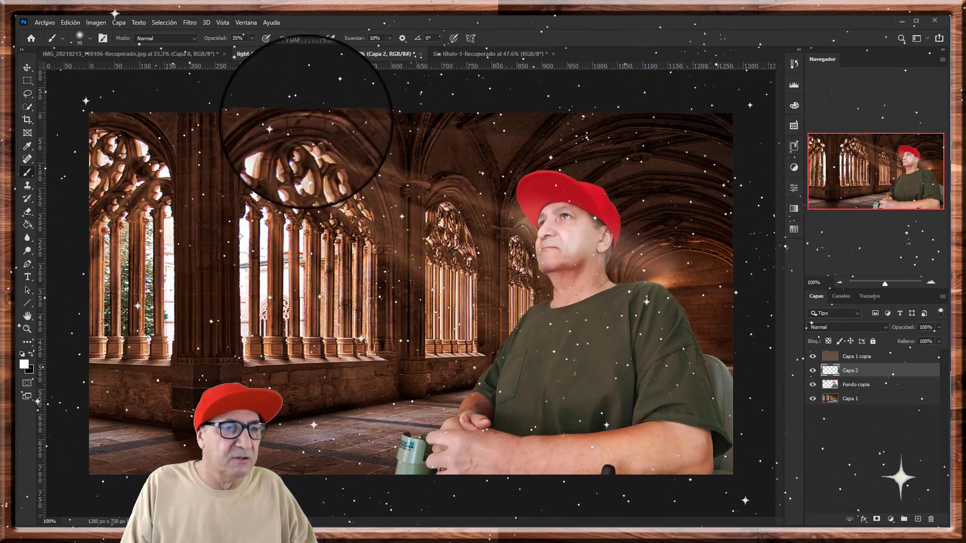
left_click(70, 22)
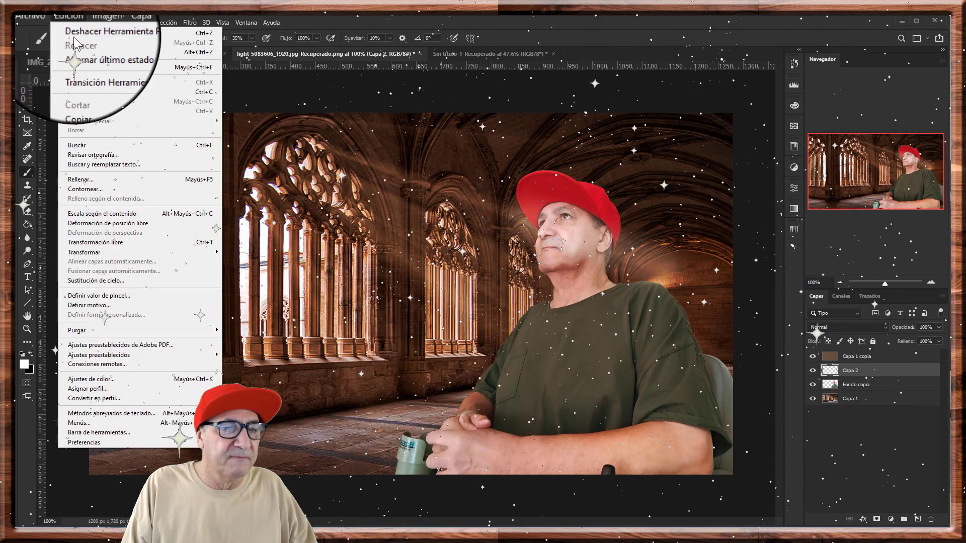
left_click(76, 34)
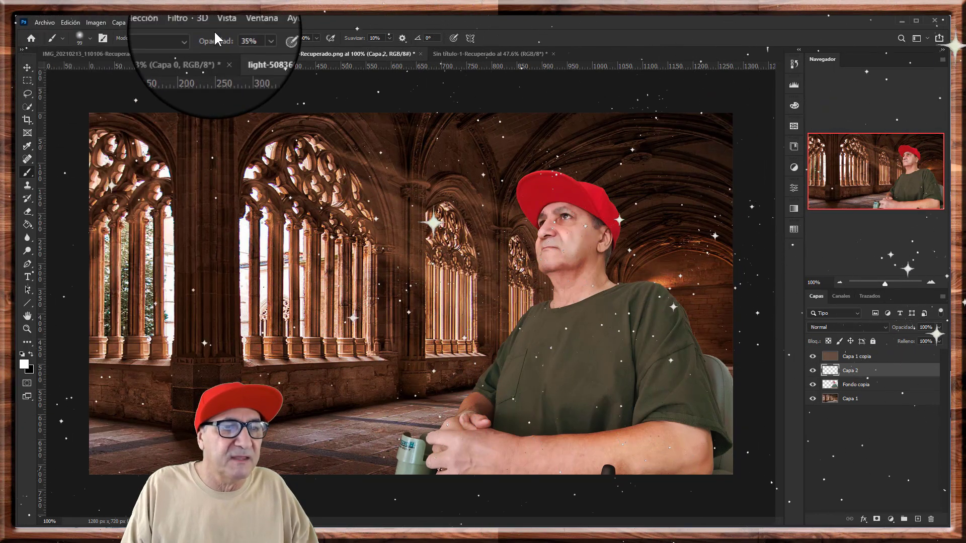
Lower the brush opacity from 35% to 30% for the white highlights
left_click(251, 36)
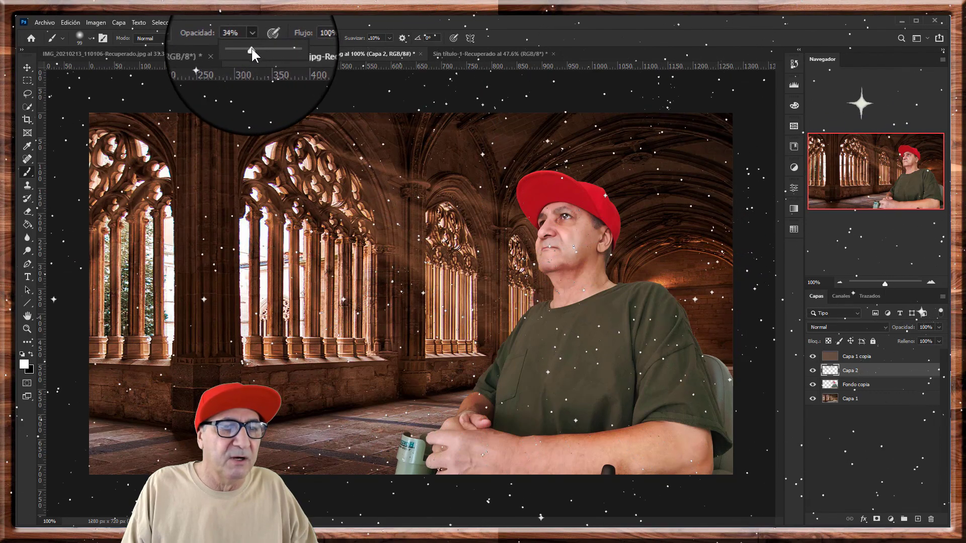
left_click_drag(251, 48, 247, 49)
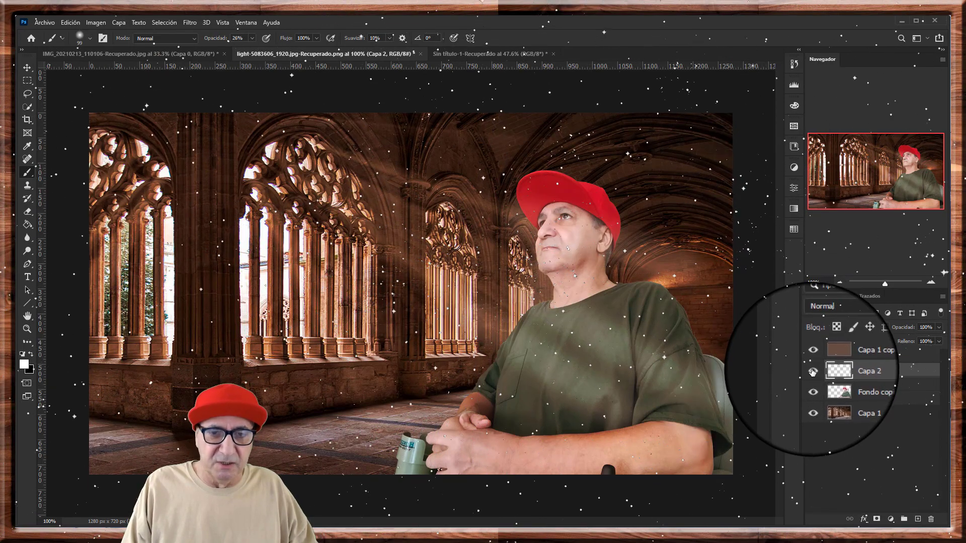
left_click(813, 372)
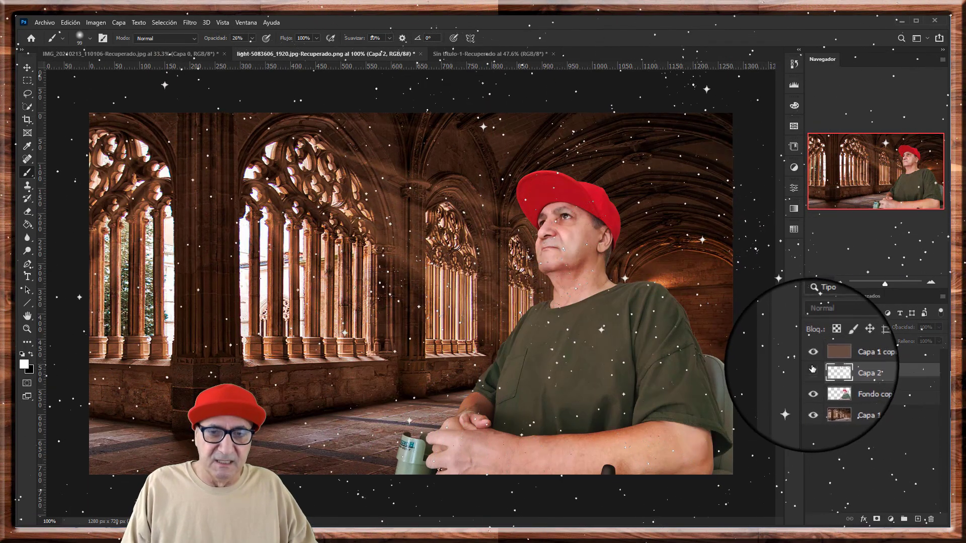
left_click(812, 356)
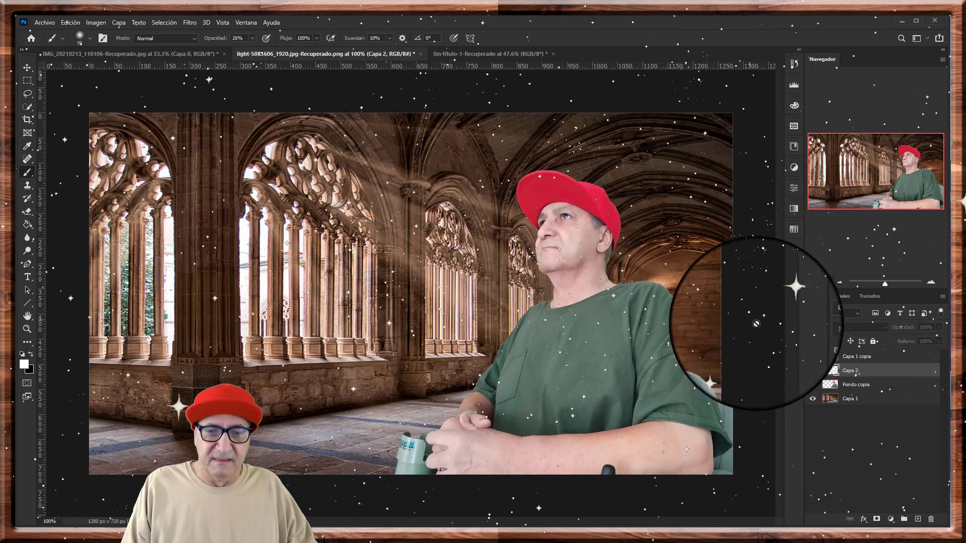
left_click(812, 357)
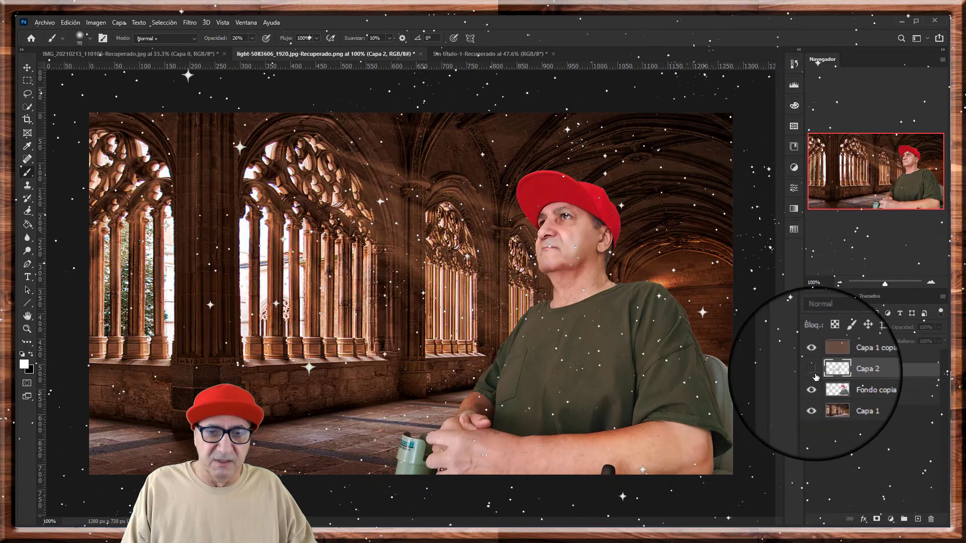